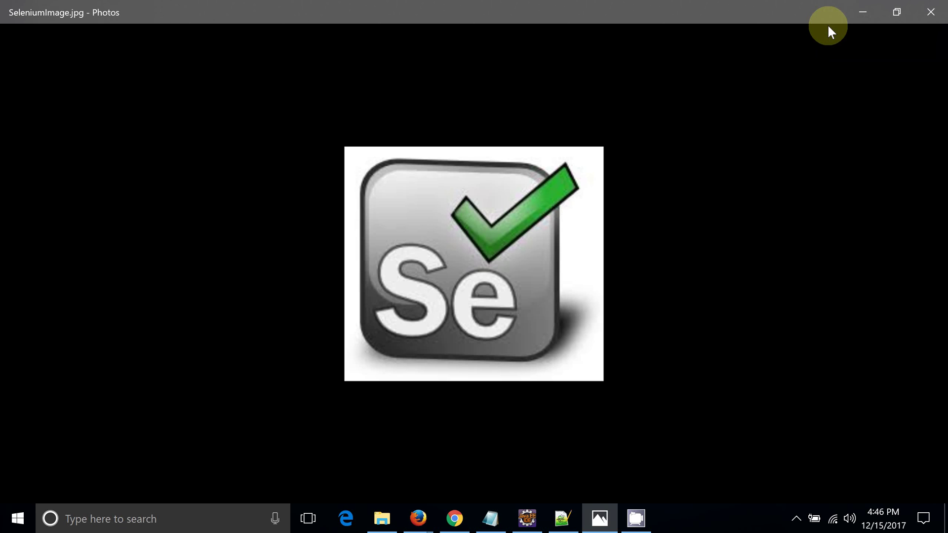
Close the duplicate Firefox window and select all content on the seleniumhq.org page.
{"action": "left_click", "coordinate": [418, 518]}
{"action": "mouse_move", "coordinate": [498, 446]}
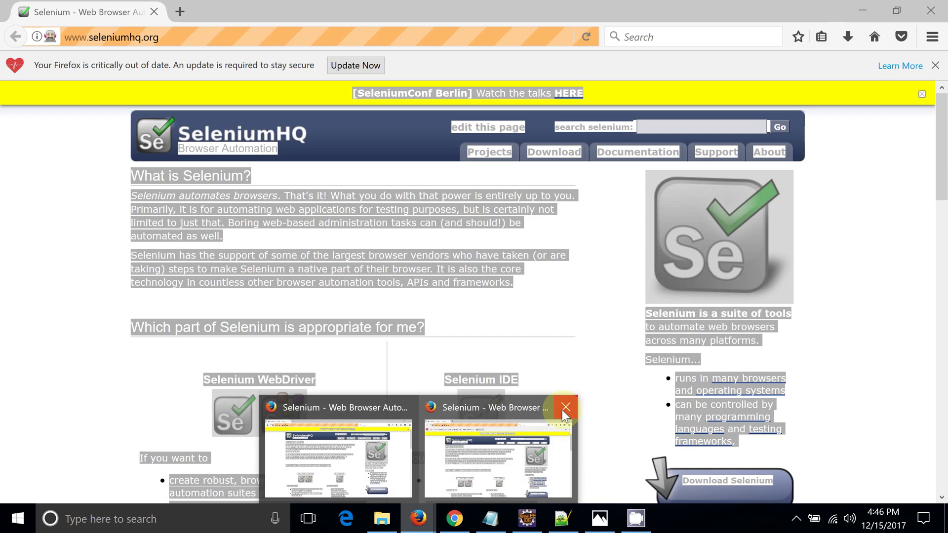
{"action": "left_click", "coordinate": [563, 409]}
{"action": "left_click", "coordinate": [369, 450]}
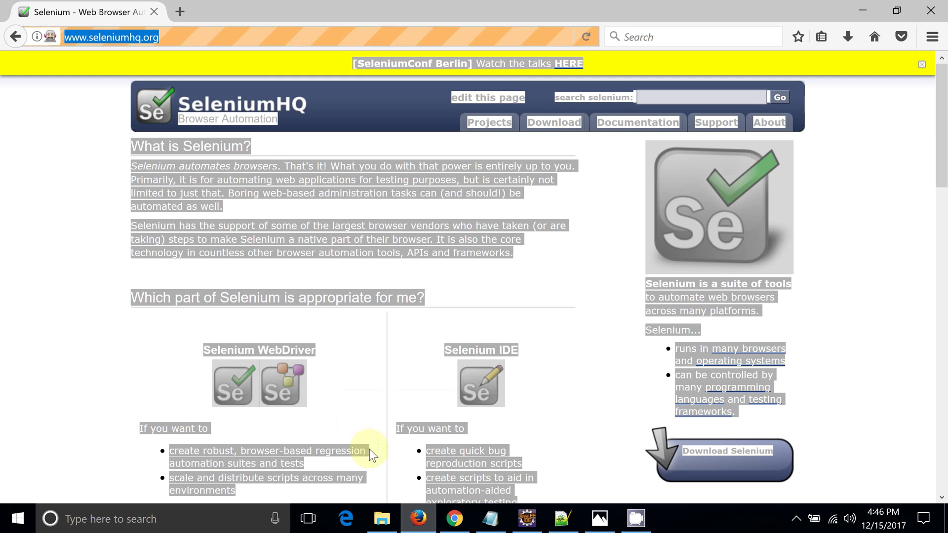
{"action": "left_click", "coordinate": [555, 295]}
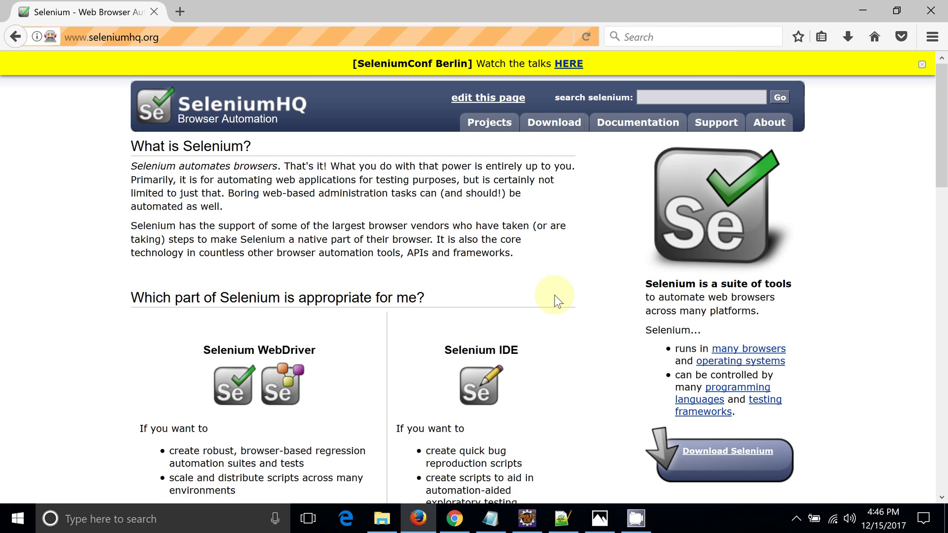
{"action": "key", "text": "ctrl+a"}
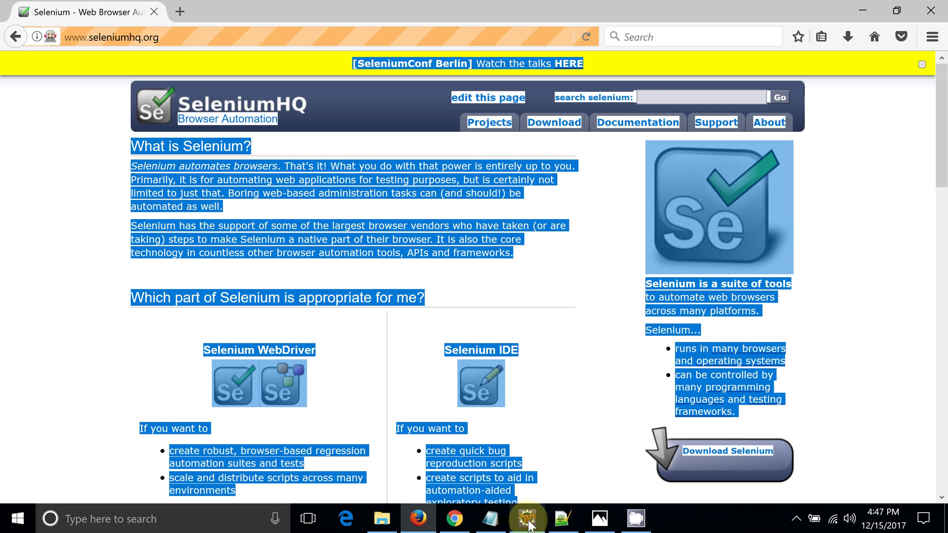
{"action": "left_click", "coordinate": [559, 284]}
{"action": "mouse_move", "coordinate": [526, 518]}
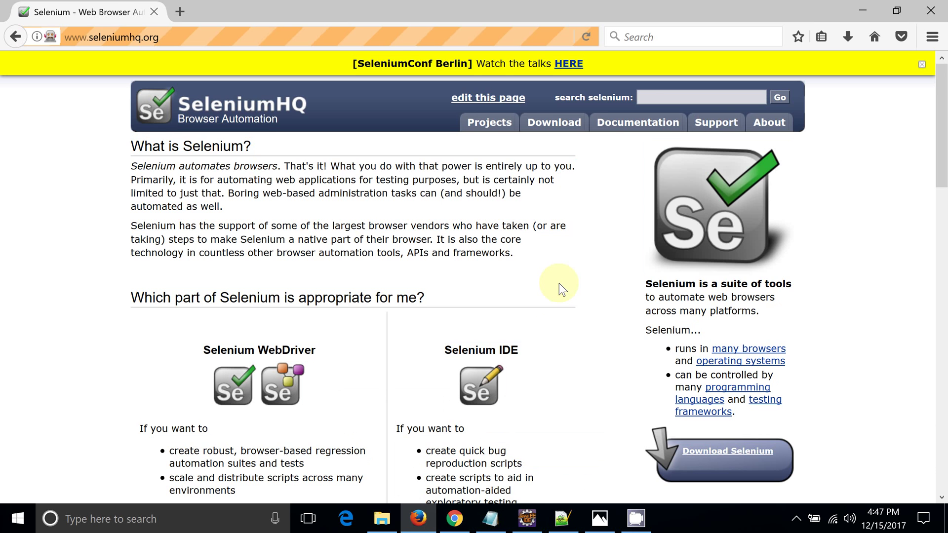
Start a new Java class in the basic1 package of SeleniumTest/src.
{"action": "left_click", "coordinate": [533, 529]}
{"action": "left_click", "coordinate": [60, 175]}
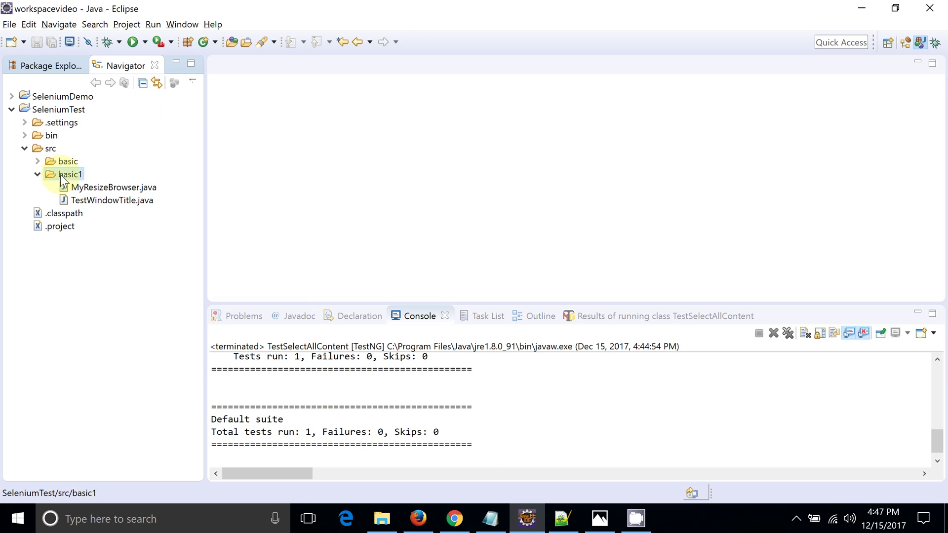
{"action": "right_click", "coordinate": [60, 175]}
{"action": "mouse_move", "coordinate": [185, 168]}
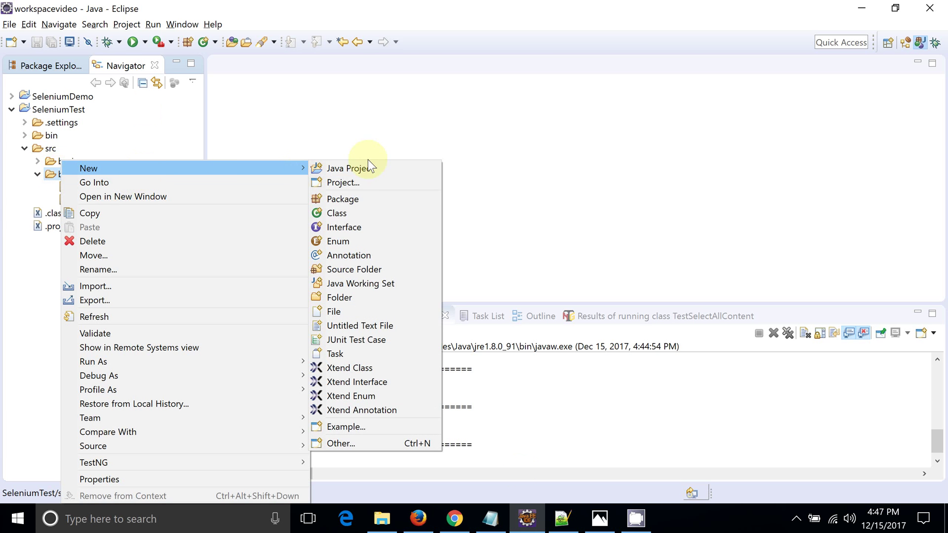
{"action": "left_click", "coordinate": [374, 215]}
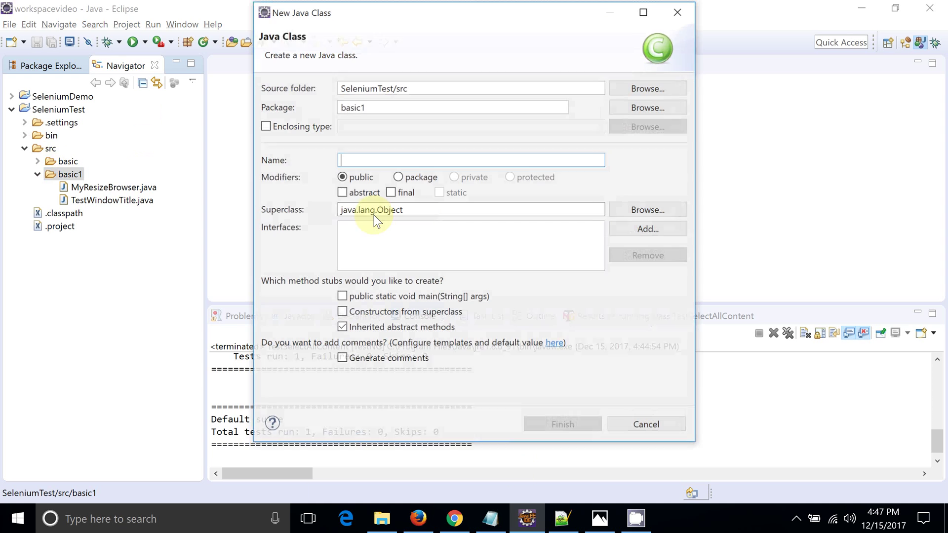
{"action": "type", "text": "Test"}
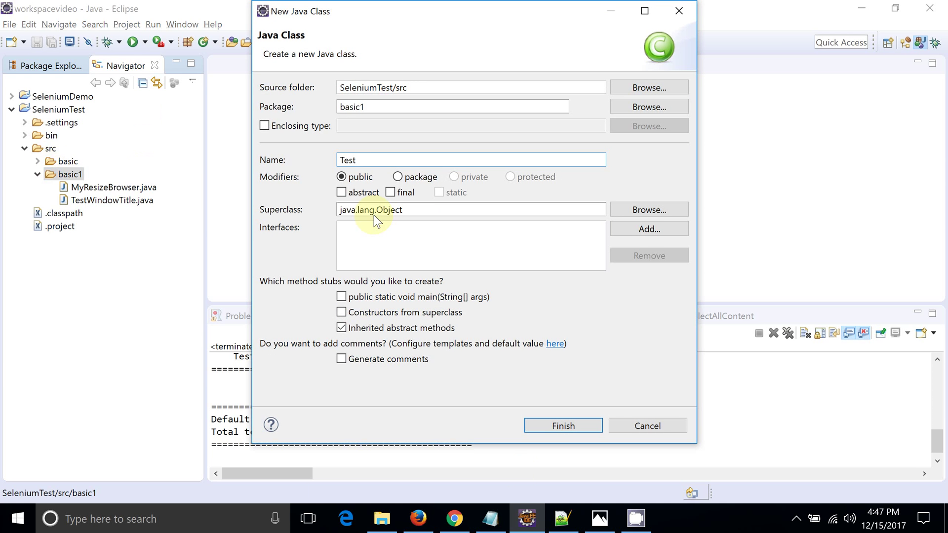
{"action": "type", "text": "SelectAl"}
{"action": "type", "text": "lContent"}
{"action": "key", "text": "Return"}
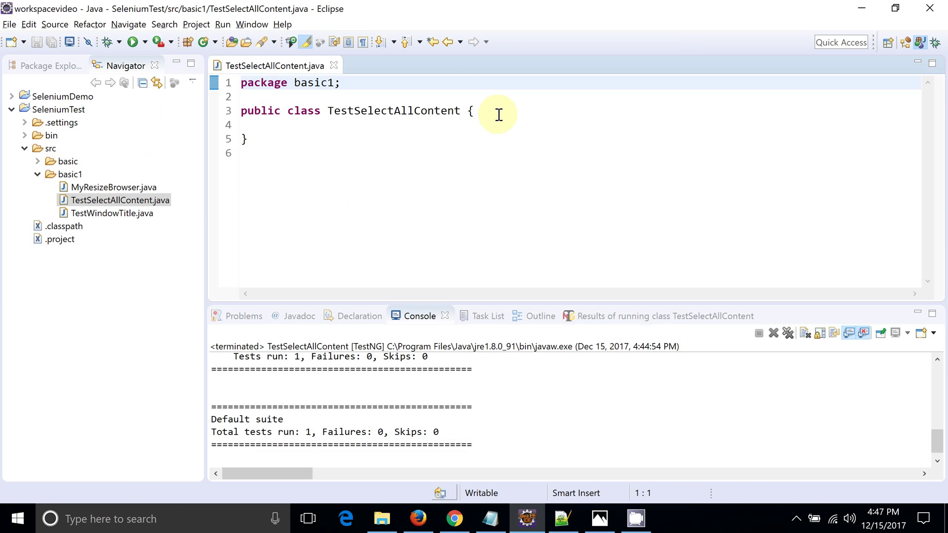
{"action": "left_click", "coordinate": [498, 115]}
{"action": "key", "text": "Return"}
{"action": "key", "text": "Return"}
{"action": "key", "text": "Return"}
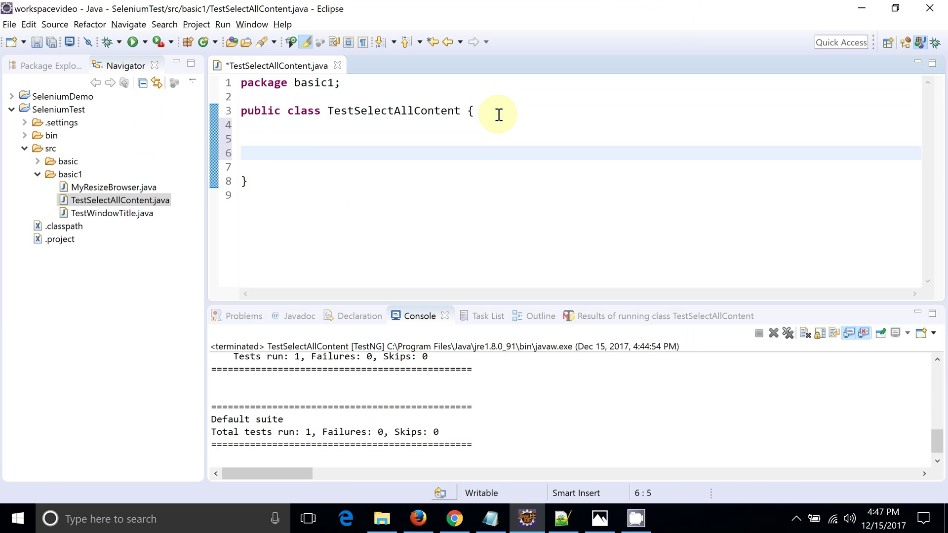
{"action": "type", "text": "public void t"}
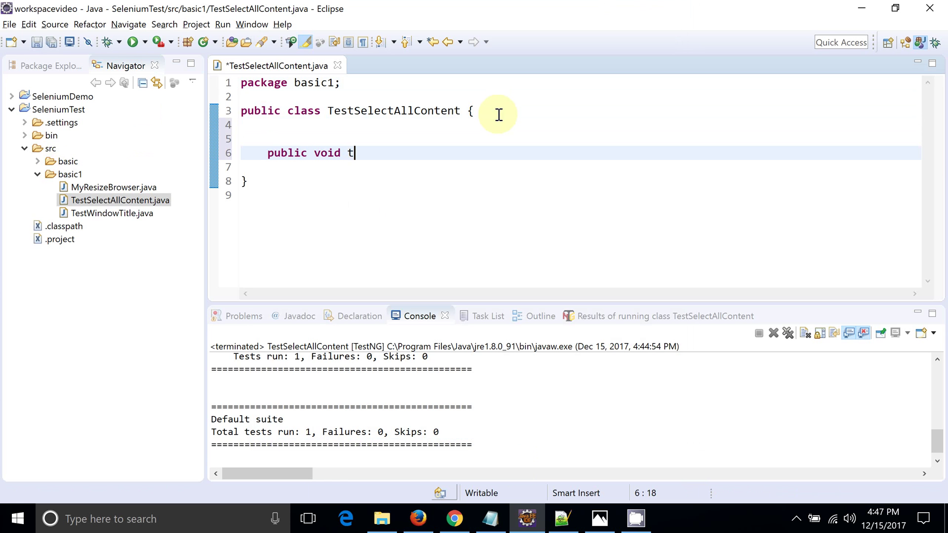
{"action": "type", "text": "est"}
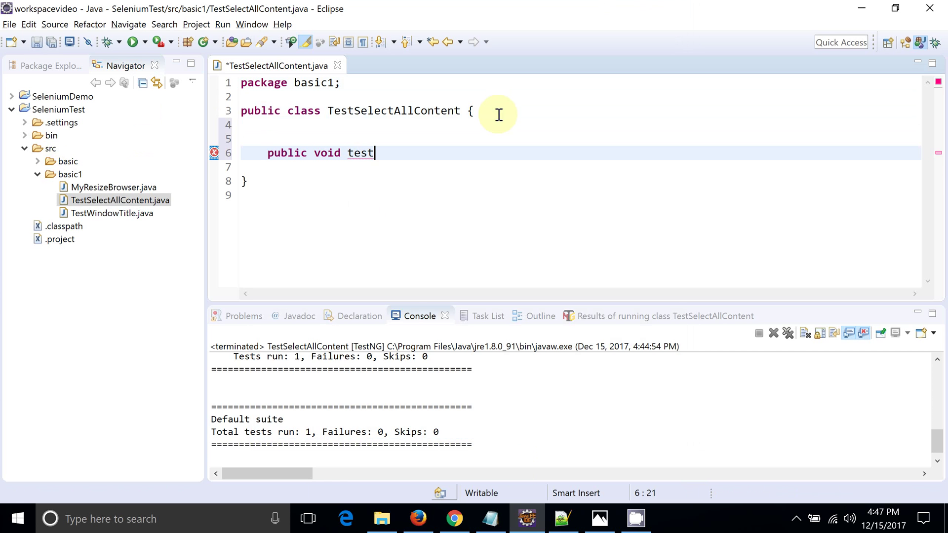
{"action": "type", "text": "SelectCon"}
{"action": "key", "text": "BackSpace"}
{"action": "key", "text": "BackSpace"}
{"action": "key", "text": "BackSpace"}
{"action": "type", "text": "Pa"}
{"action": "type", "text": "geContent"}
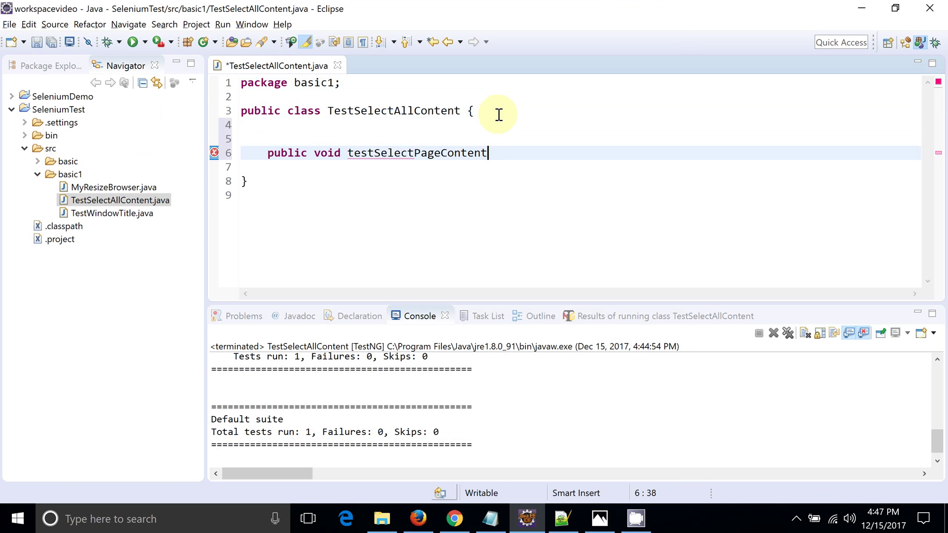
{"action": "type", "text": "()"}
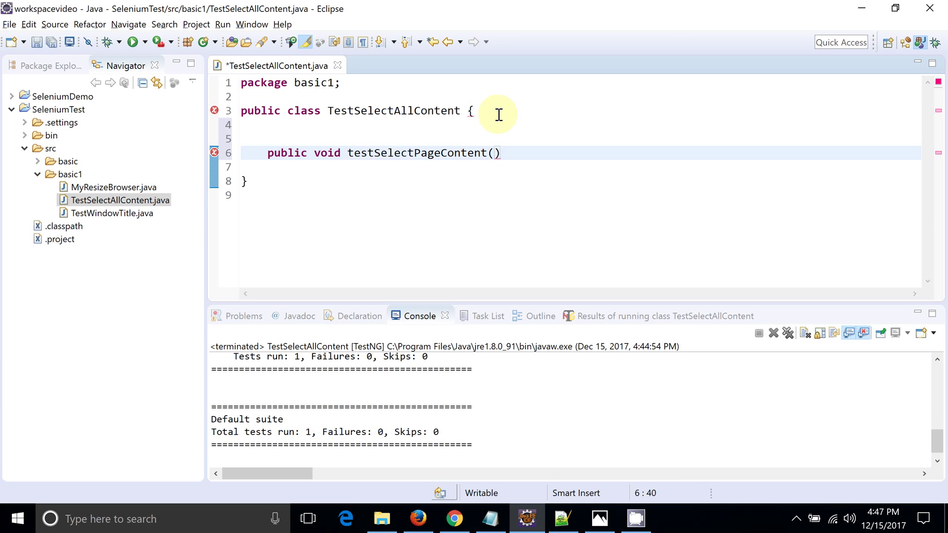
{"action": "type", "text": "{"}
{"action": "key", "text": "Return"}
{"action": "left_click", "coordinate": [311, 132]}
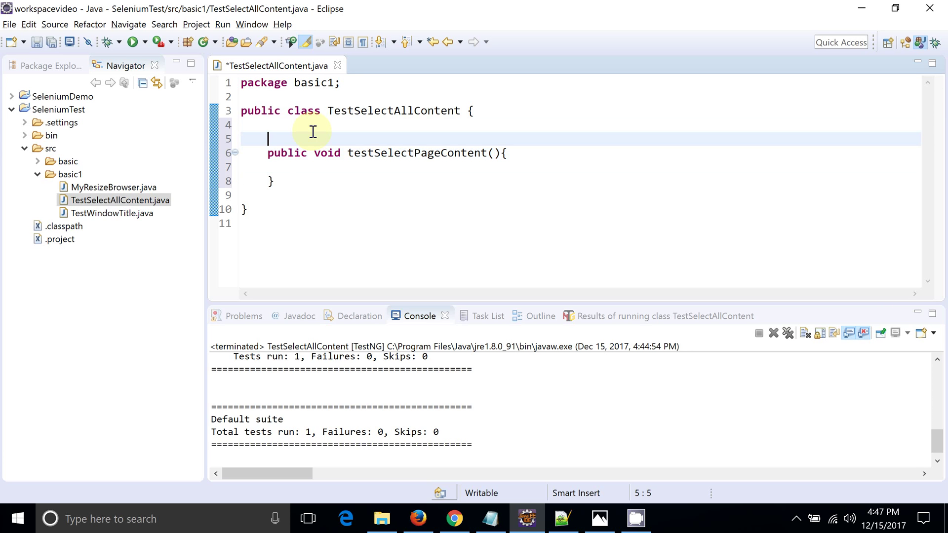
{"action": "type", "text": "@Test"}
{"action": "mouse_move", "coordinate": [285, 139]}
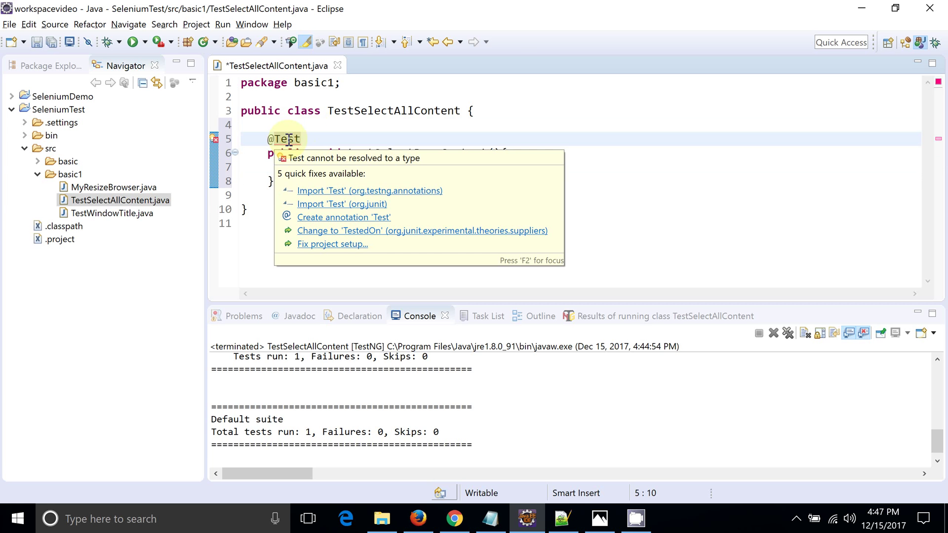
{"action": "left_click", "coordinate": [385, 191]}
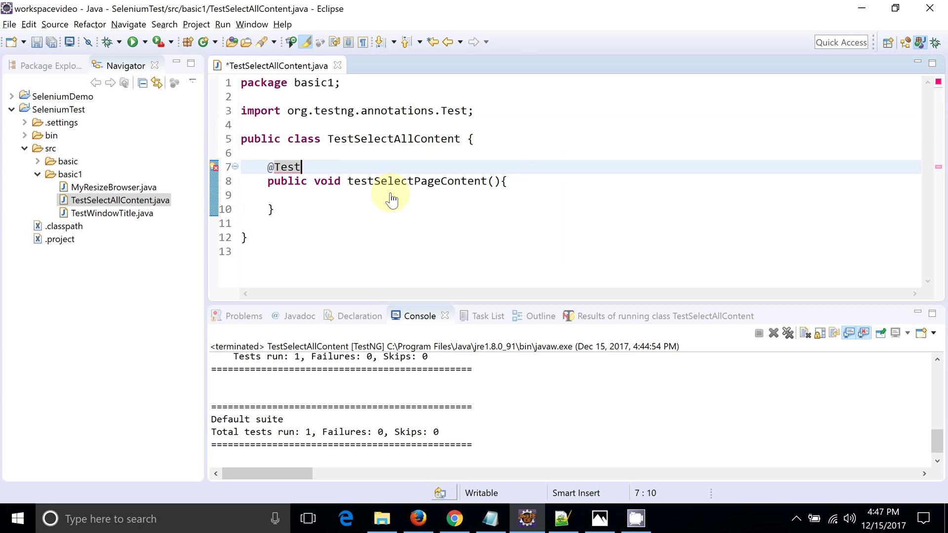
Declare WebDriver driver = new FirefoxDriver() with its imports and begin driver.get("").
{"action": "left_click", "coordinate": [537, 180]}
{"action": "key", "text": "Return"}
{"action": "key", "text": "Return"}
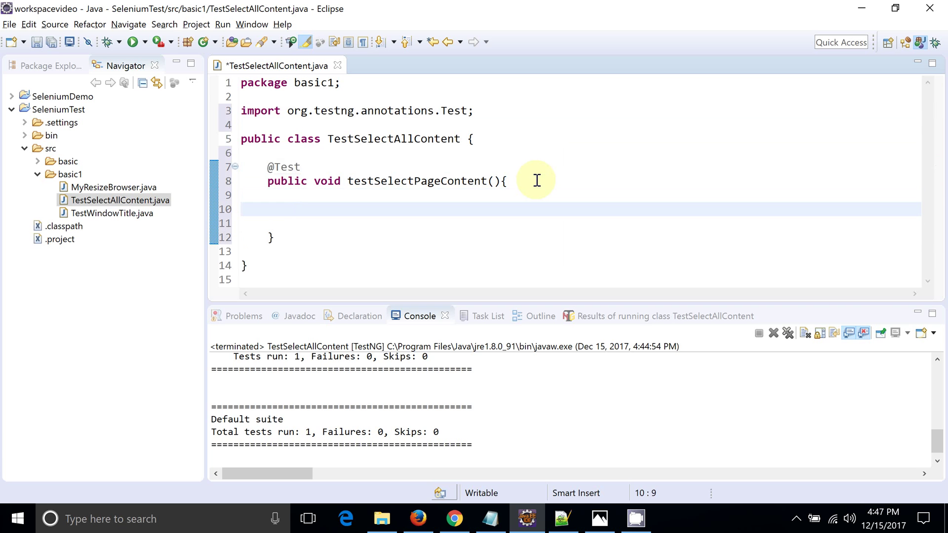
{"action": "type", "text": "Web"}
{"action": "type", "text": "D"}
{"action": "key", "text": "ctrl+space"}
{"action": "key", "text": "Return"}
{"action": "type", "text": "d"}
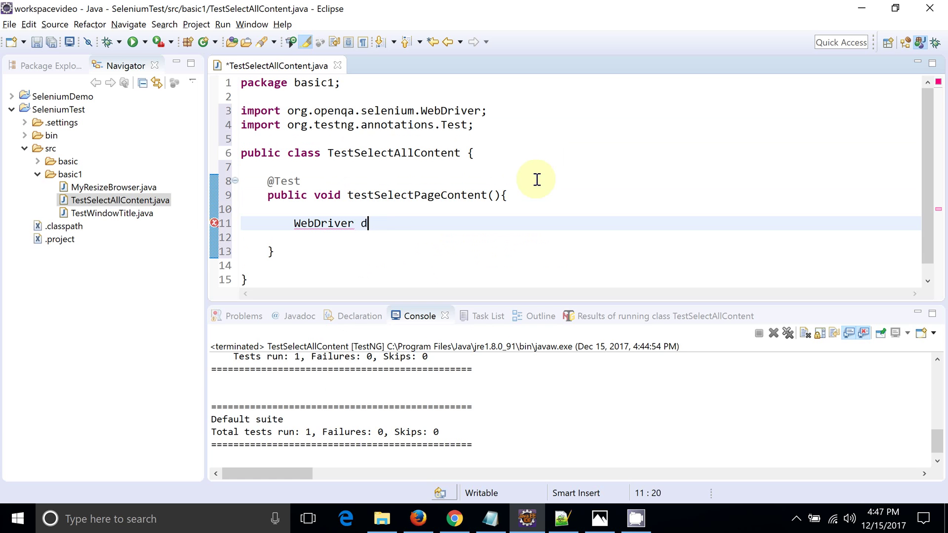
{"action": "type", "text": "river = ne"}
{"action": "type", "text": "w Fire"}
{"action": "key", "text": "ctrl+space"}
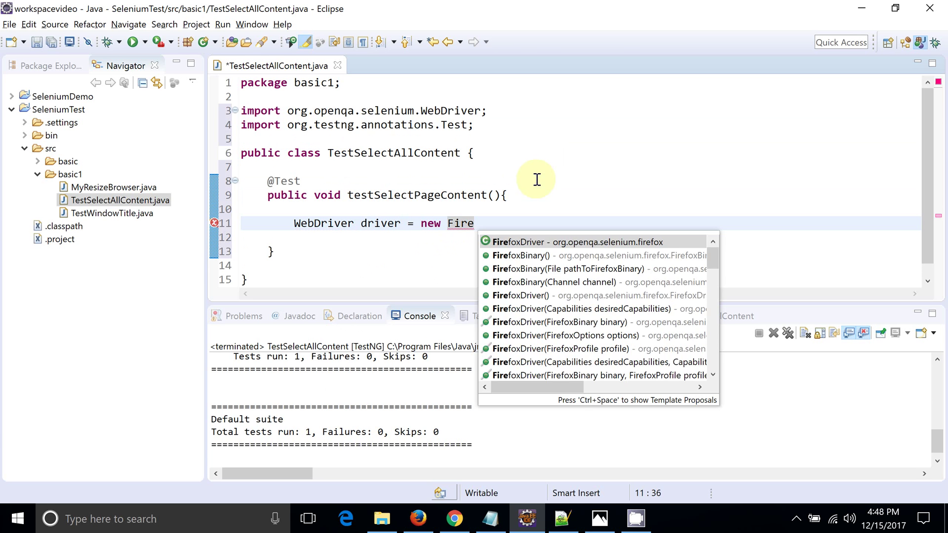
{"action": "key", "text": "Return"}
{"action": "type", "text": "();"}
{"action": "key", "text": "Return"}
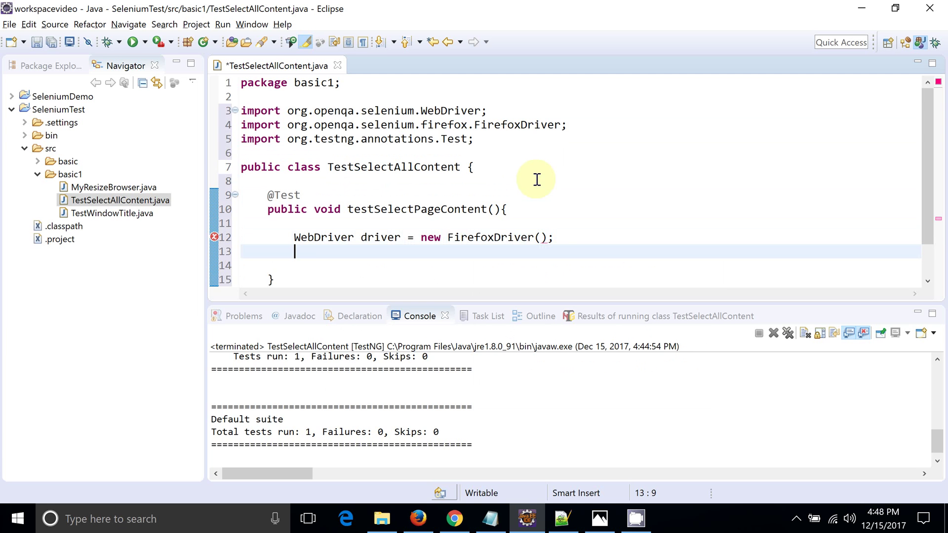
{"action": "type", "text": "driver."}
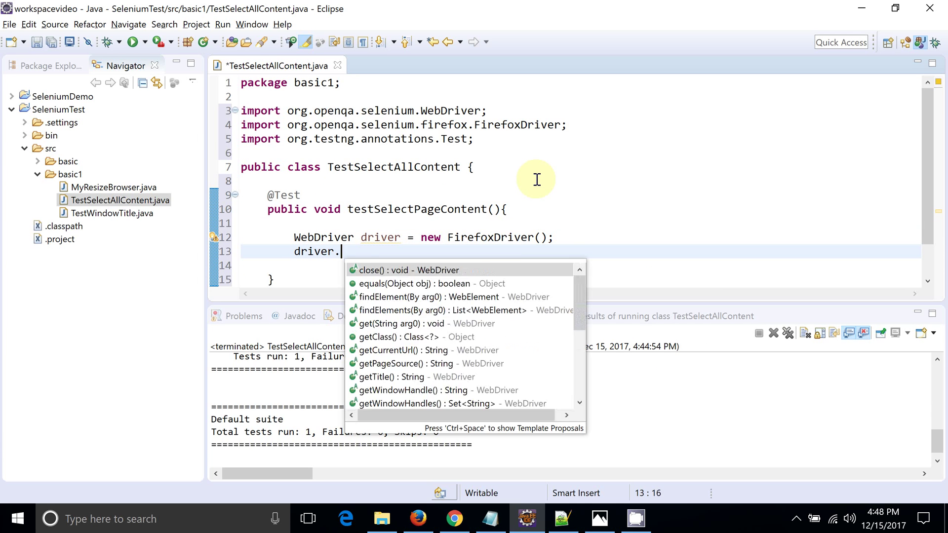
{"action": "type", "text": "get"}
{"action": "key", "text": "Return"}
{"action": "type", "text": "\"\");"}
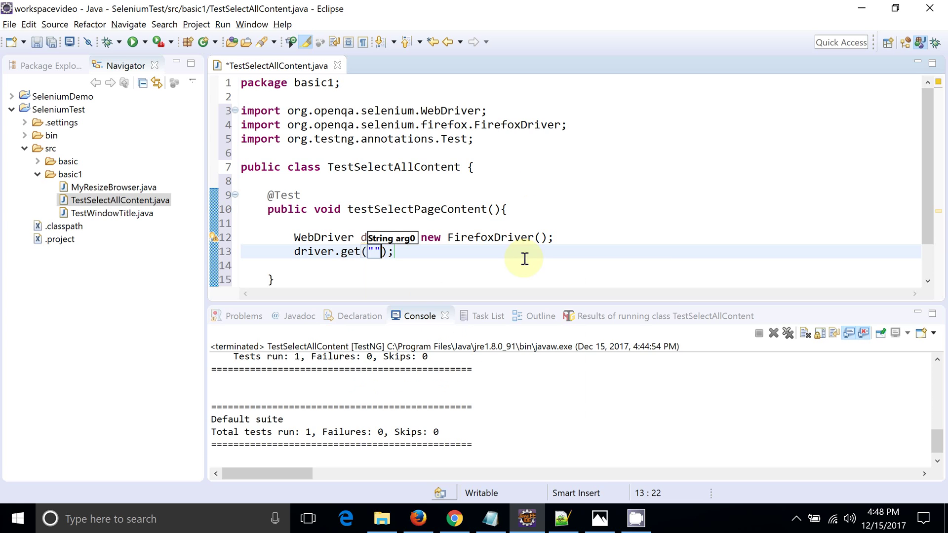
Copy the seleniumhq.org address from Firefox's address bar.
{"action": "left_click", "coordinate": [419, 519]}
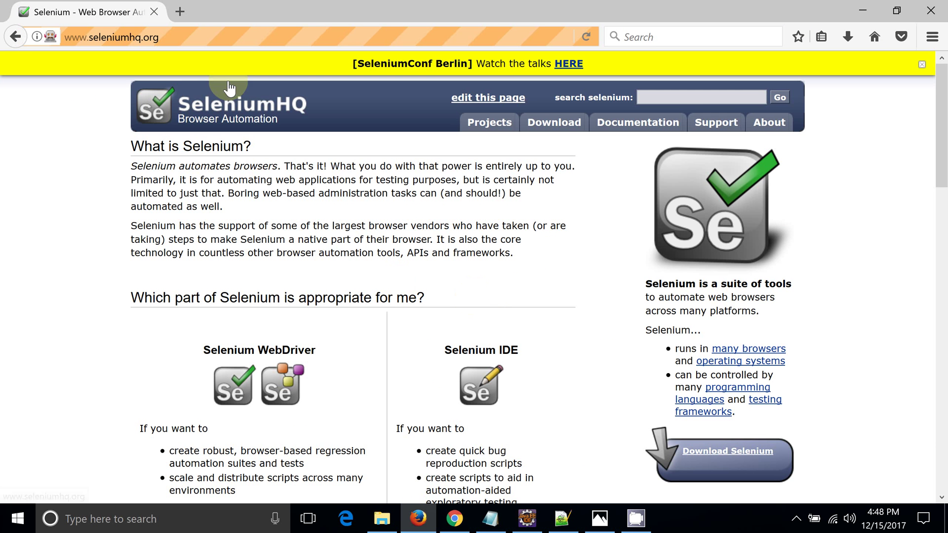
{"action": "left_click_drag", "start_coordinate": [199, 36], "coordinate": [3, 37]}
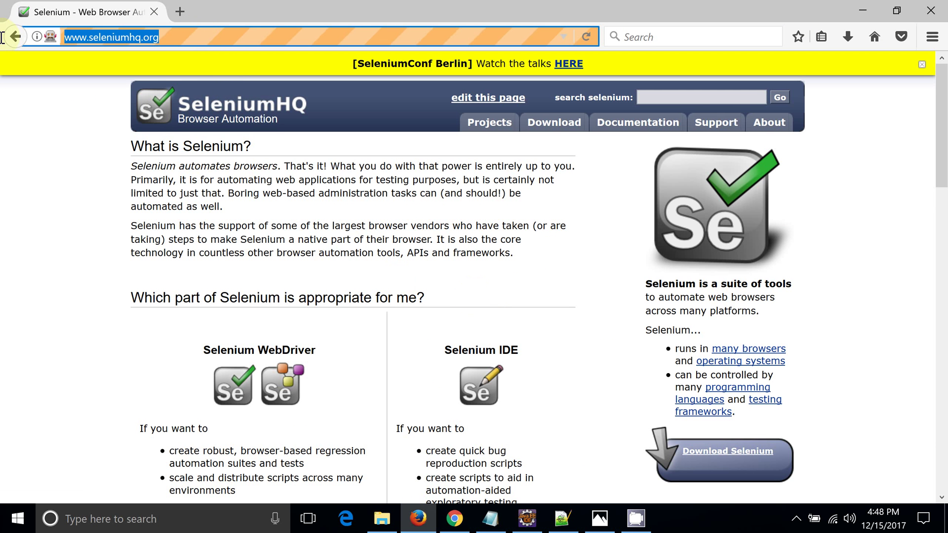
{"action": "key", "text": "alt+Tab"}
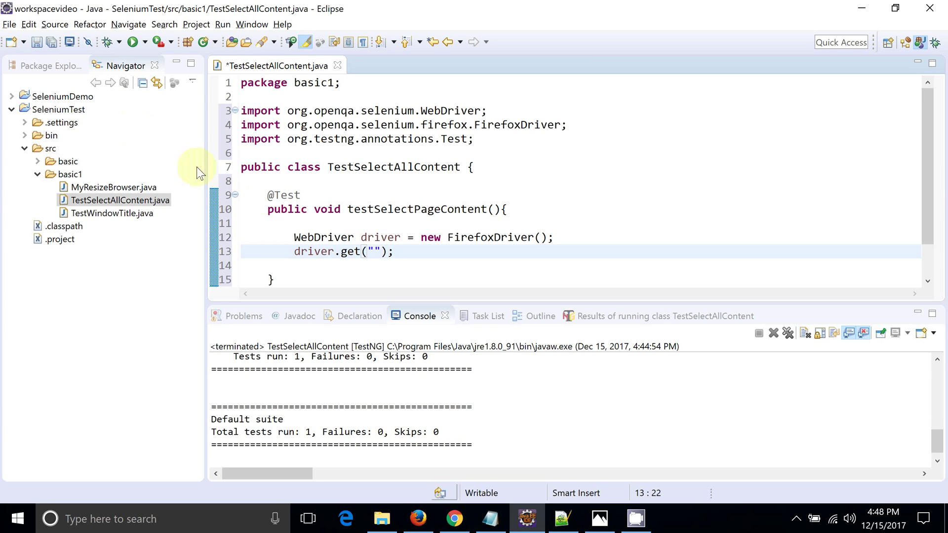
{"action": "left_click", "coordinate": [374, 252]}
{"action": "type", "text": "http://www.seleniumhq.org/"}
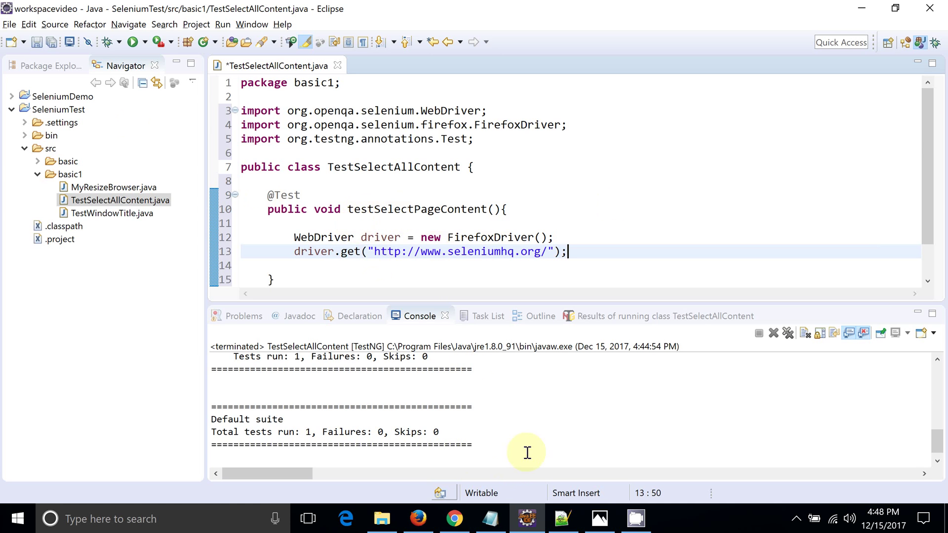
{"action": "left_click", "coordinate": [563, 518]}
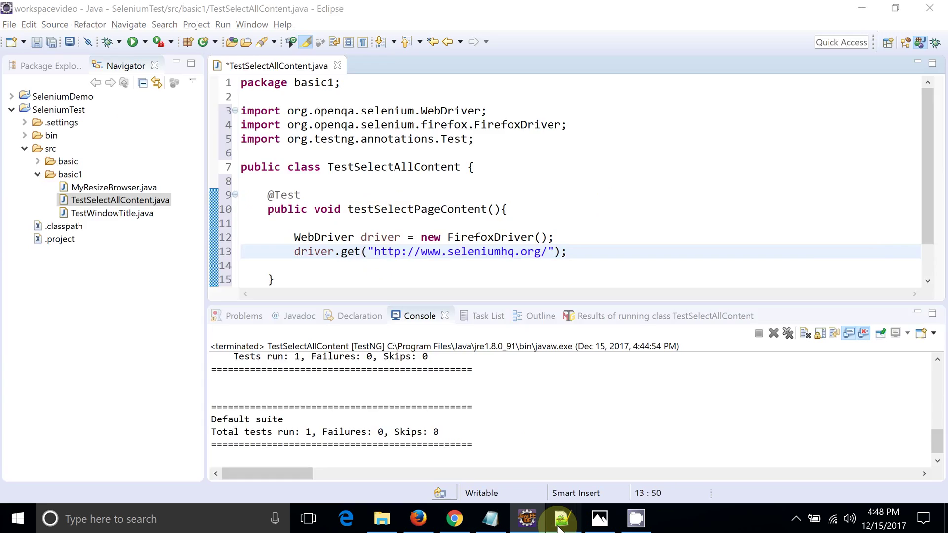
{"action": "left_click", "coordinate": [252, 109]}
{"action": "left_click", "coordinate": [227, 95]}
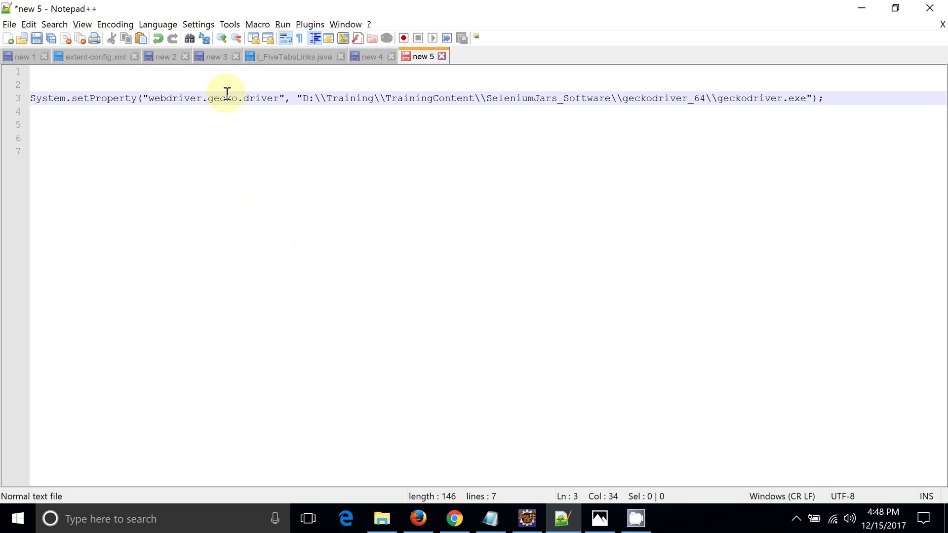
{"action": "key", "text": "Home"}
{"action": "key", "text": "shift+End"}
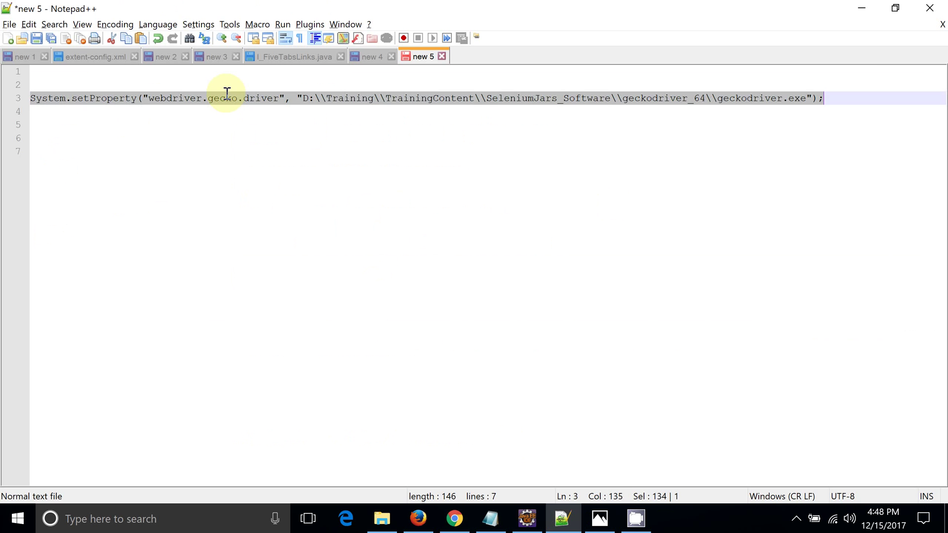
{"action": "key", "text": "alt+Tab"}
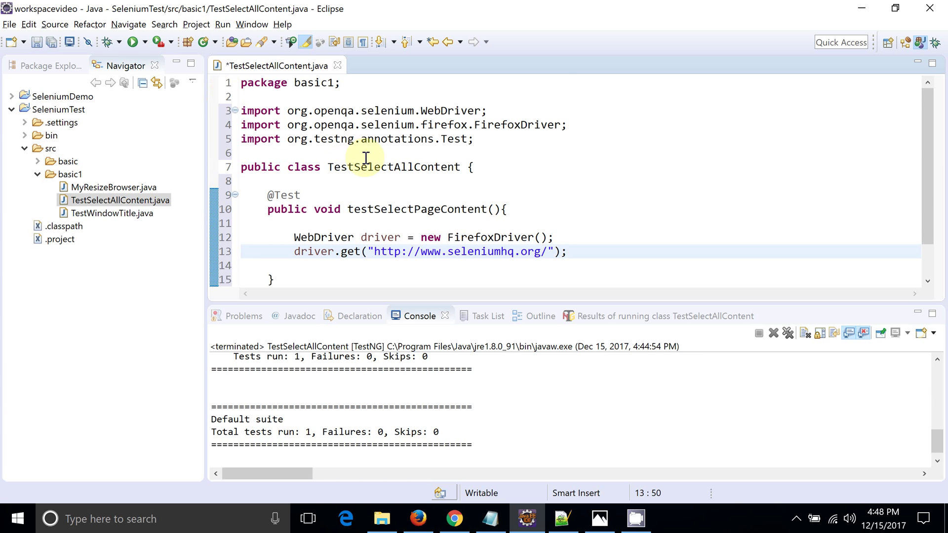
Paste the geckodriver System.setProperty line above the WebDriver line and enlarge the editor.
{"action": "left_click", "coordinate": [311, 226]}
{"action": "key", "text": "ctrl+shift+Return"}
{"action": "key", "text": "shift+Down"}
{"action": "key", "text": "ctrl+shift+Right"}
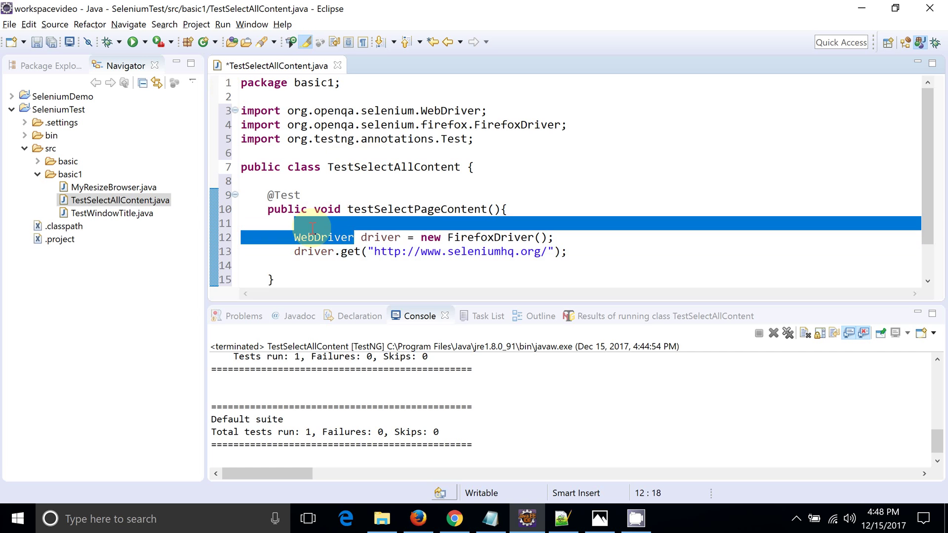
{"action": "left_click", "coordinate": [312, 226]}
{"action": "key", "text": "Return"}
{"action": "key", "text": "ctrl+v"}
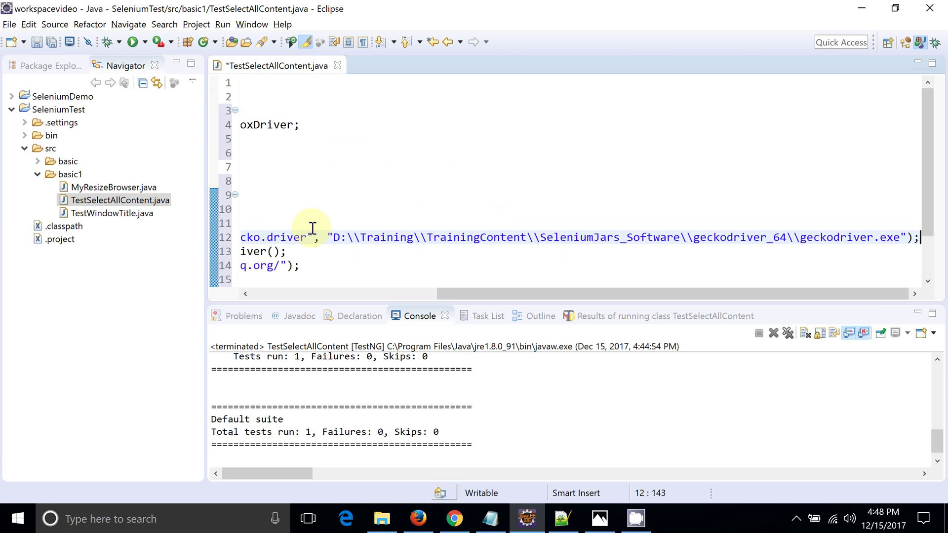
{"action": "key", "text": "Home"}
{"action": "key", "text": "Home"}
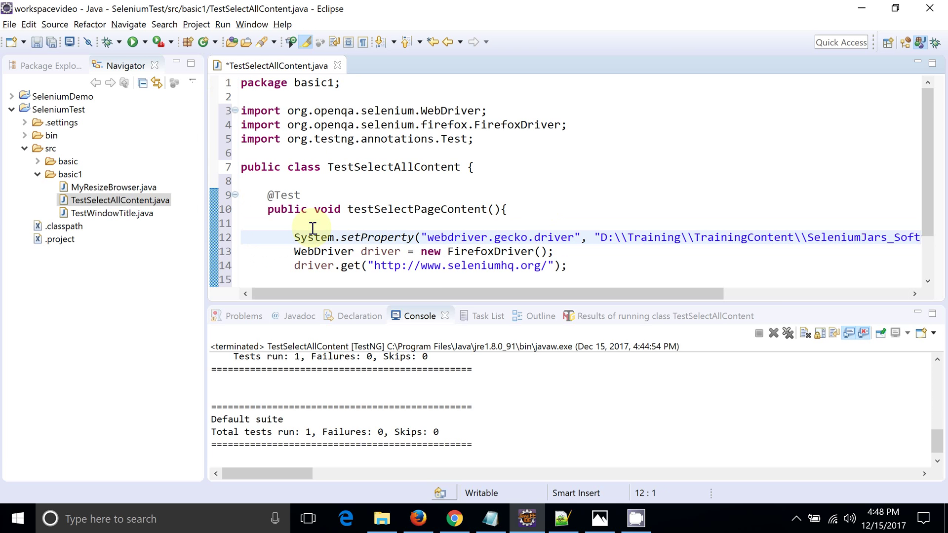
{"action": "scroll", "coordinate": [544, 209], "scroll_direction": "down", "scroll_amount": 2}
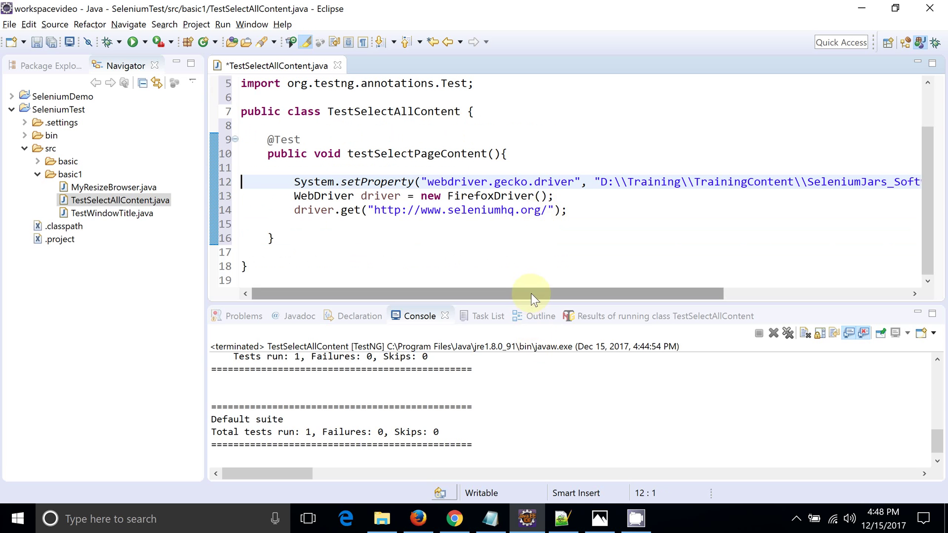
{"action": "left_click_drag", "start_coordinate": [531, 297], "coordinate": [539, 361]}
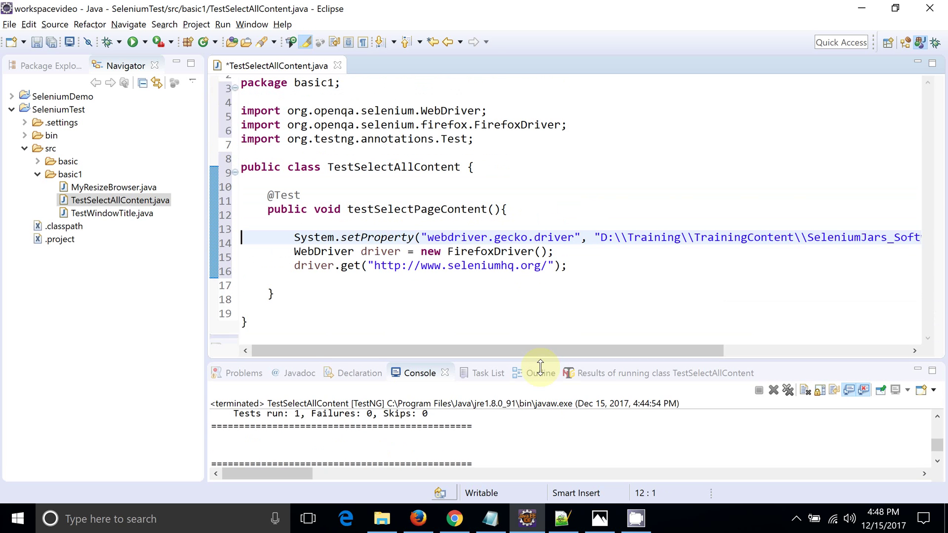
Add driver.findElement(By.xpath("//body")).sendKeys(Keys.CONTROL+"a"); after the driver.get line.
{"action": "left_click", "coordinate": [588, 264]}
{"action": "key", "text": "Return"}
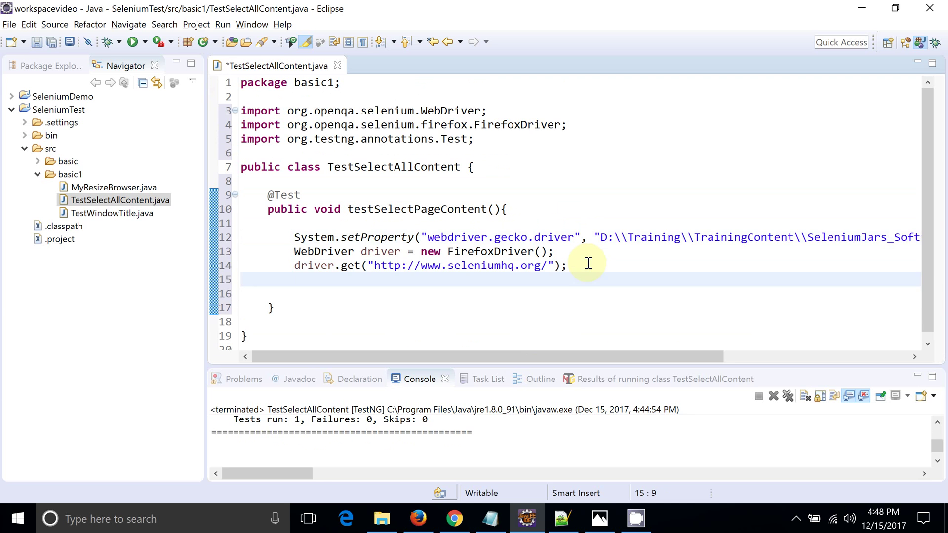
{"action": "key", "text": "Return"}
{"action": "key", "text": "Up"}
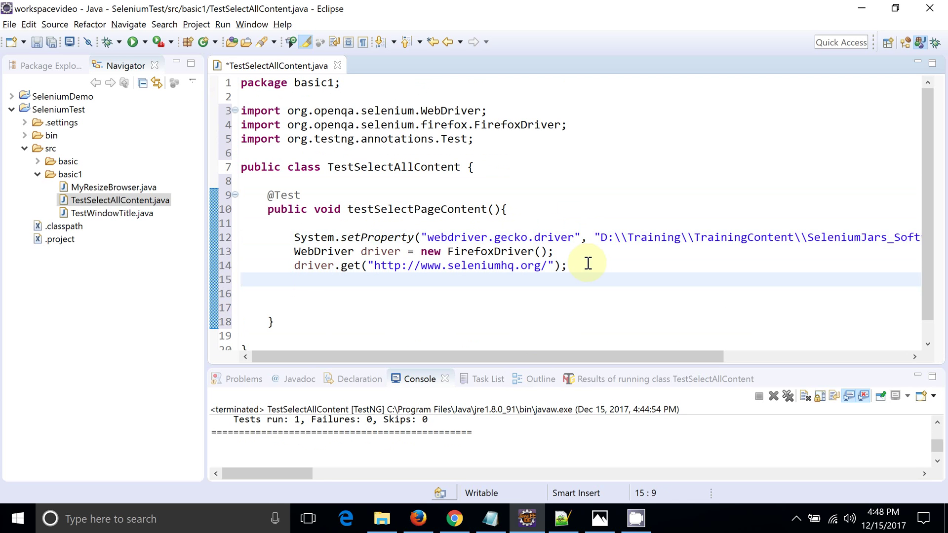
{"action": "type", "text": "d"}
{"action": "type", "text": "river.f"}
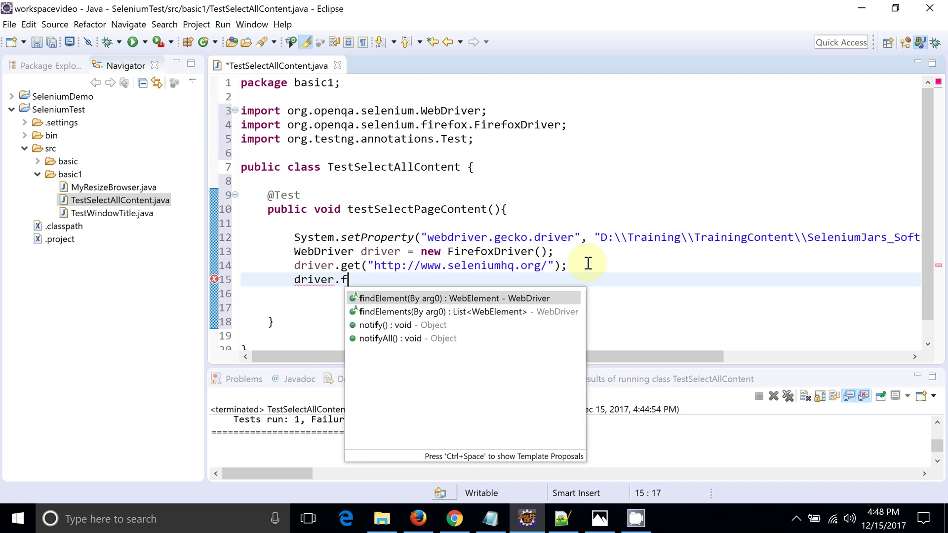
{"action": "key", "text": "Return"}
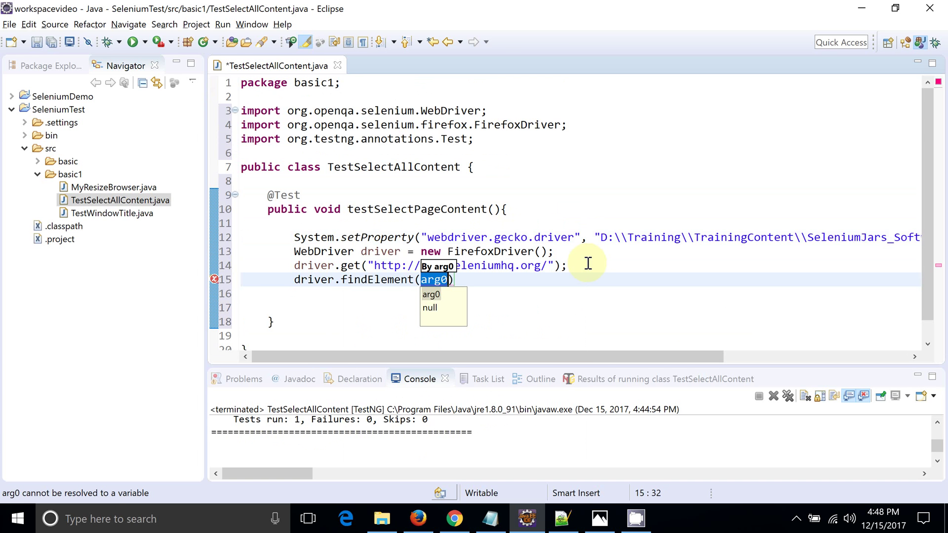
{"action": "type", "text": "By.x"}
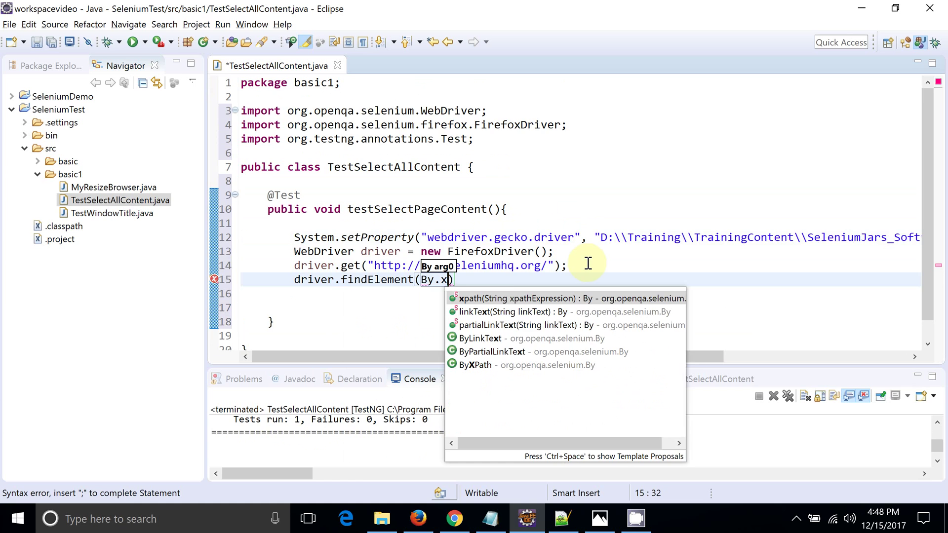
{"action": "key", "text": "Return"}
{"action": "type", "text": "\""}
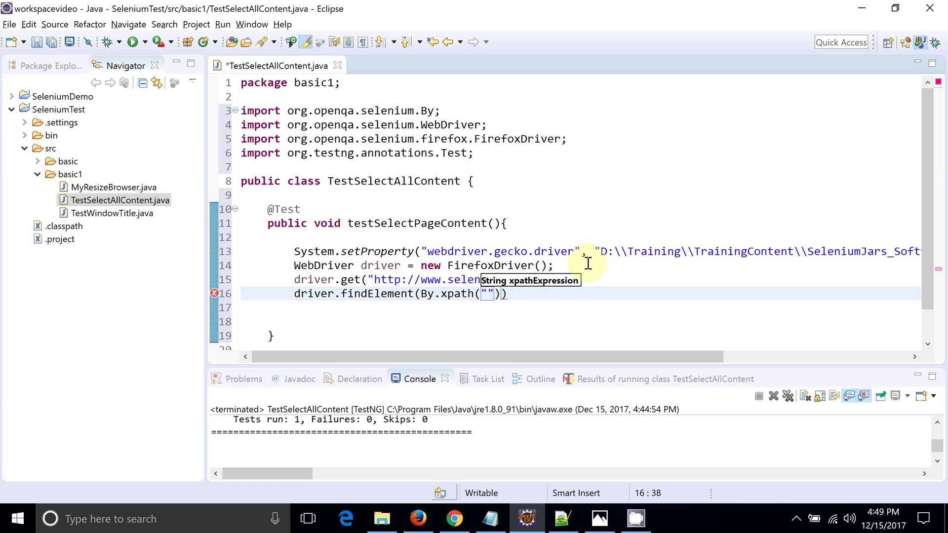
{"action": "type", "text": "//body"}
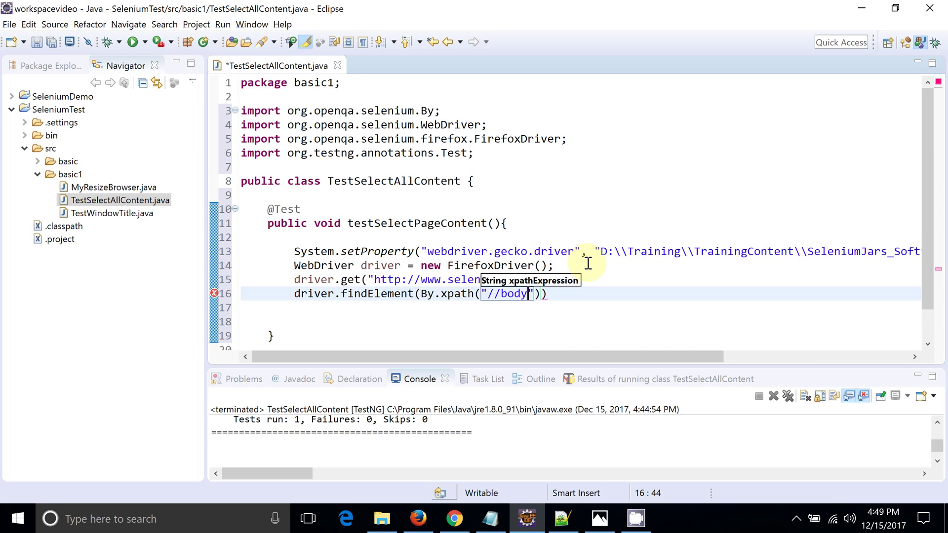
{"action": "key", "text": "End"}
{"action": "type", "text": ".s"}
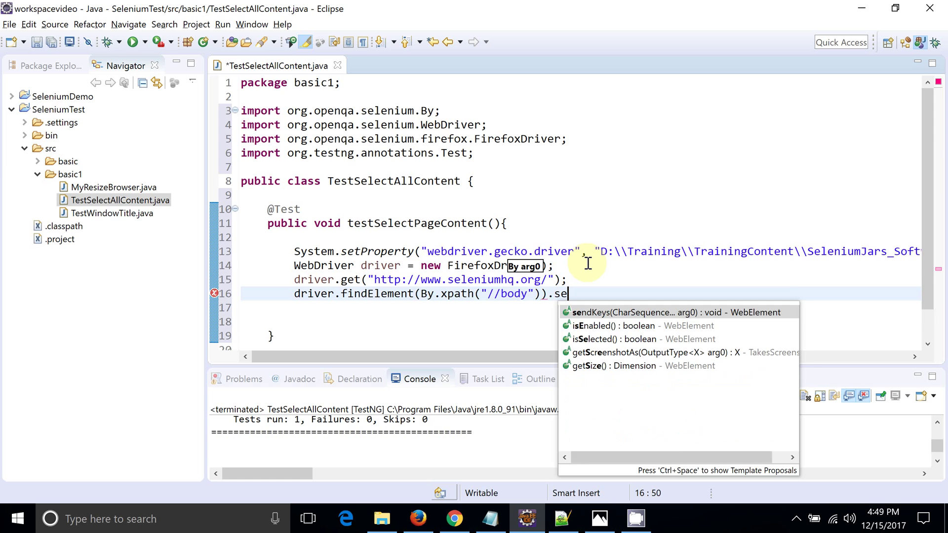
{"action": "key", "text": "Return"}
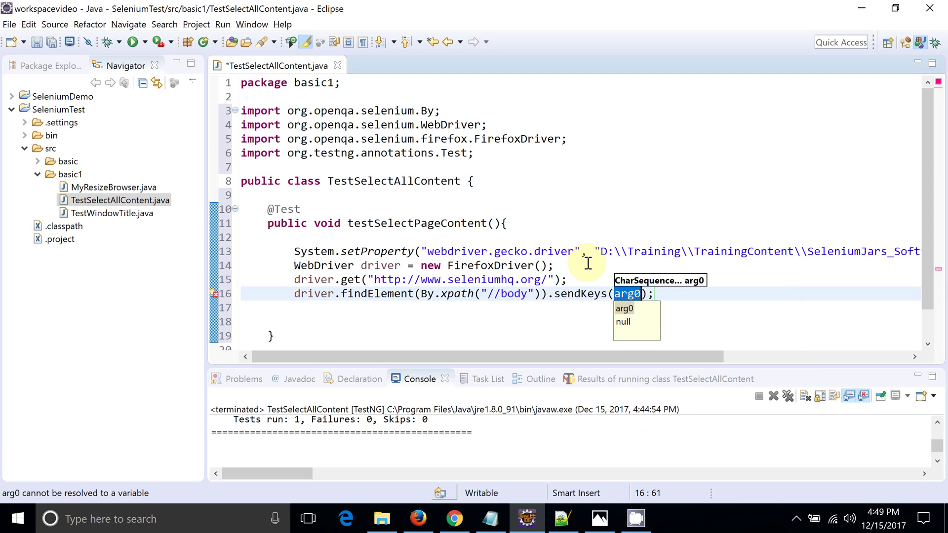
{"action": "type", "text": "Key"}
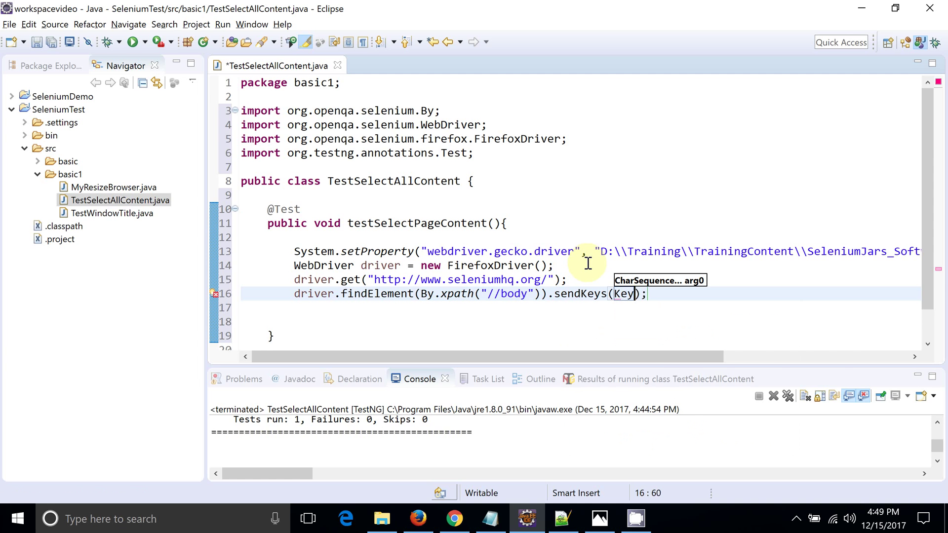
{"action": "type", "text": "s."}
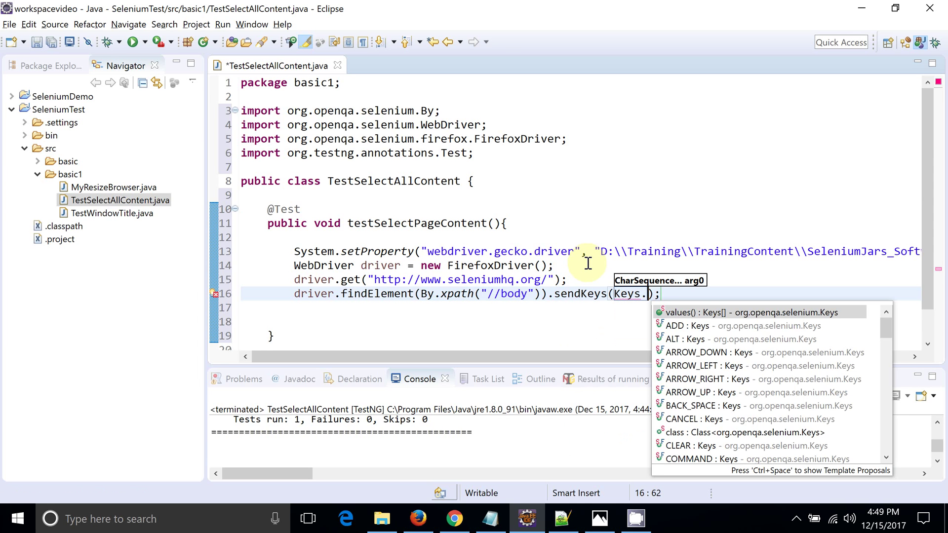
{"action": "type", "text": "con"}
{"action": "key", "text": "Return"}
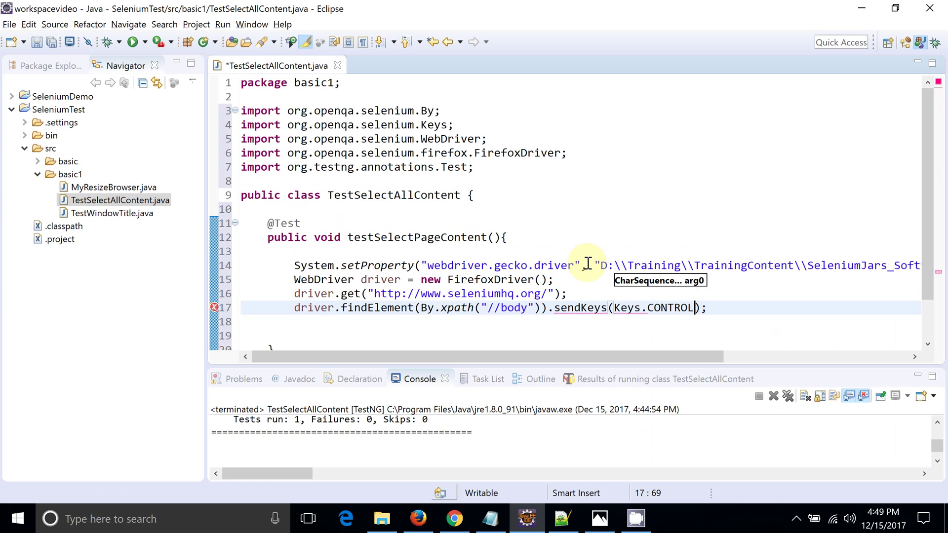
{"action": "type", "text": "+"}
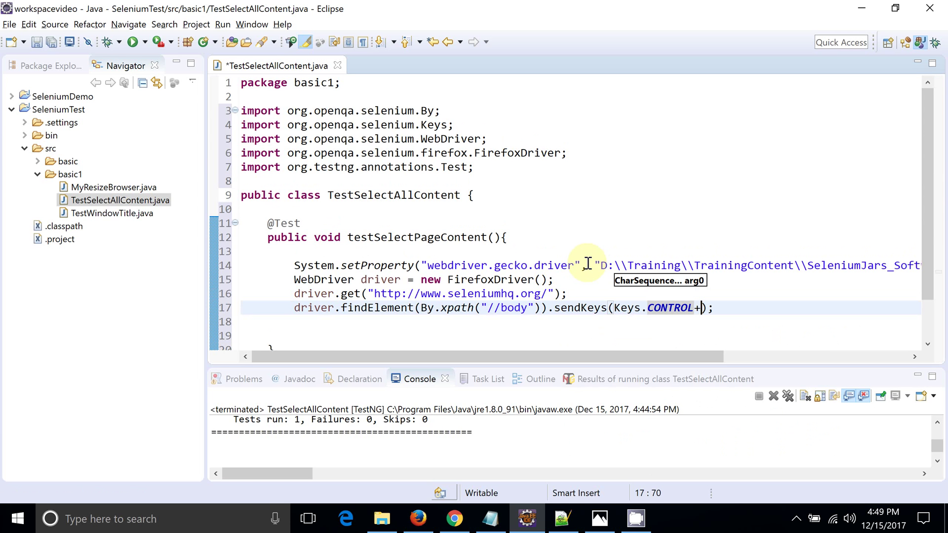
{"action": "type", "text": "\"a"}
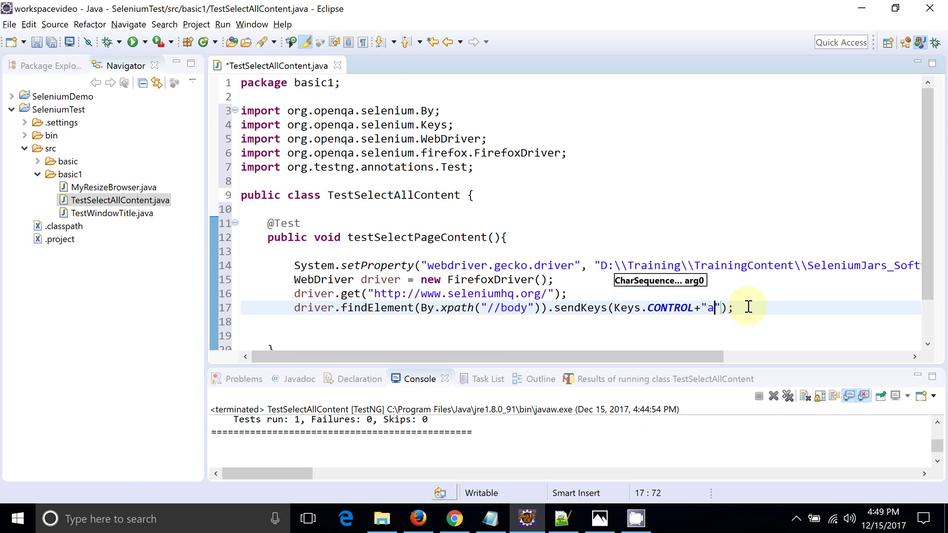
Save TestSelectAllContent and run it as a TestNG test.
{"action": "left_click", "coordinate": [55, 45]}
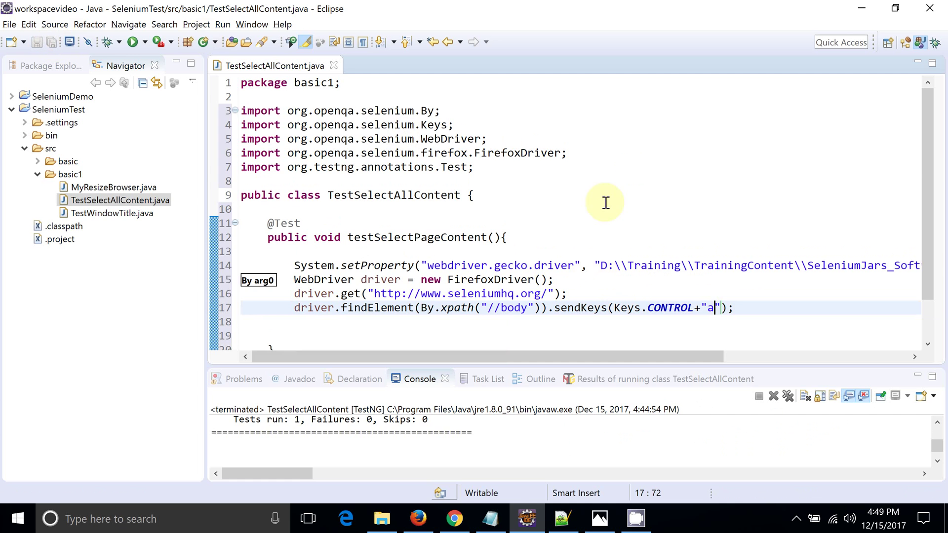
{"action": "left_click", "coordinate": [677, 167]}
{"action": "right_click", "coordinate": [677, 167]}
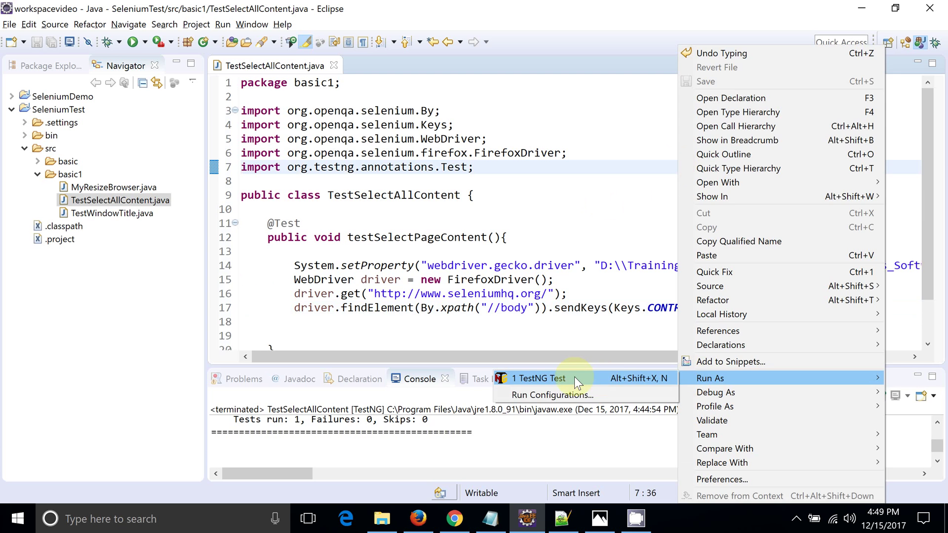
{"action": "left_click", "coordinate": [574, 377]}
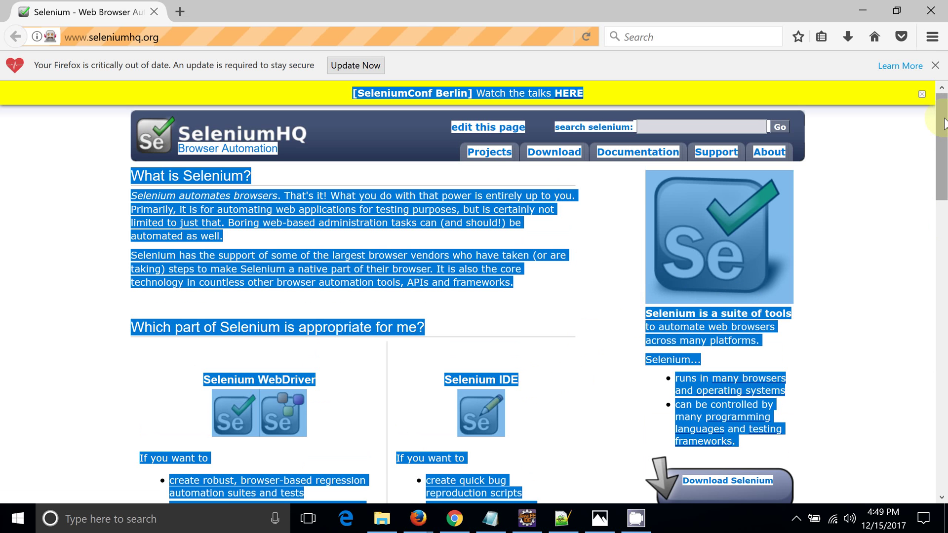
{"action": "left_click_drag", "start_coordinate": [942, 122], "coordinate": [941, 257]}
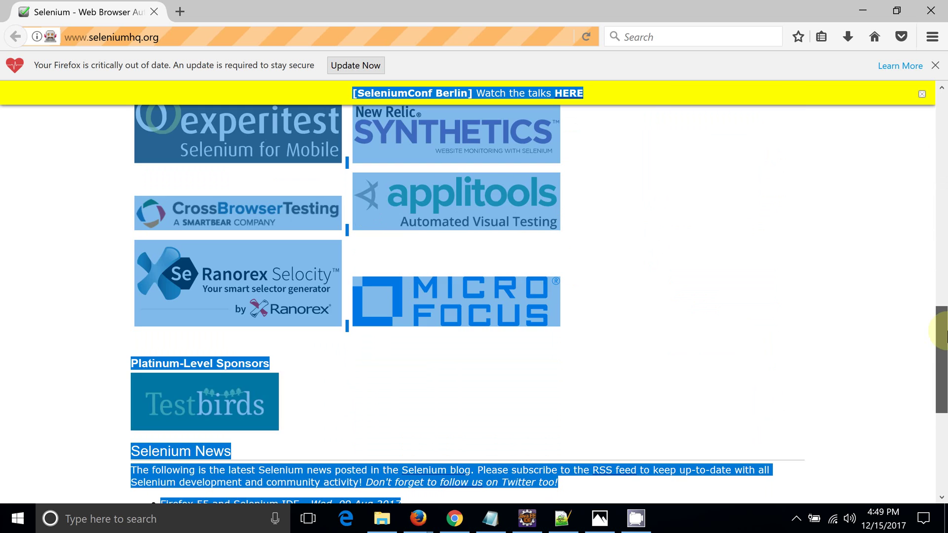
{"action": "mouse_move", "coordinate": [946, 336]}
{"action": "left_mouse_down"}
{"action": "mouse_move", "coordinate": [945, 437]}
{"action": "mouse_move", "coordinate": [945, 141]}
{"action": "left_mouse_up"}
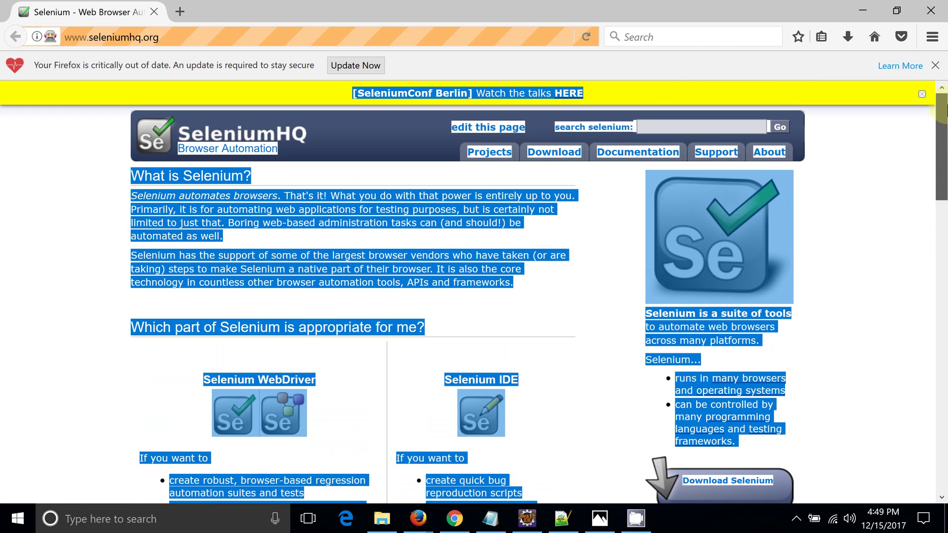
Switch back to the Eclipse test class after viewing the selected page.
{"action": "left_click", "coordinate": [528, 519]}
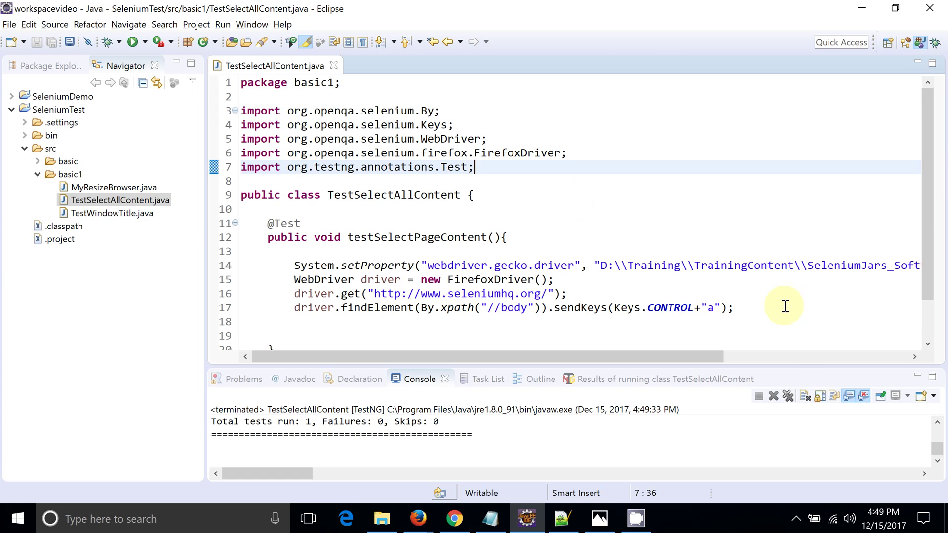
{"action": "scroll", "coordinate": [930, 169], "scroll_direction": "down", "scroll_amount": 1}
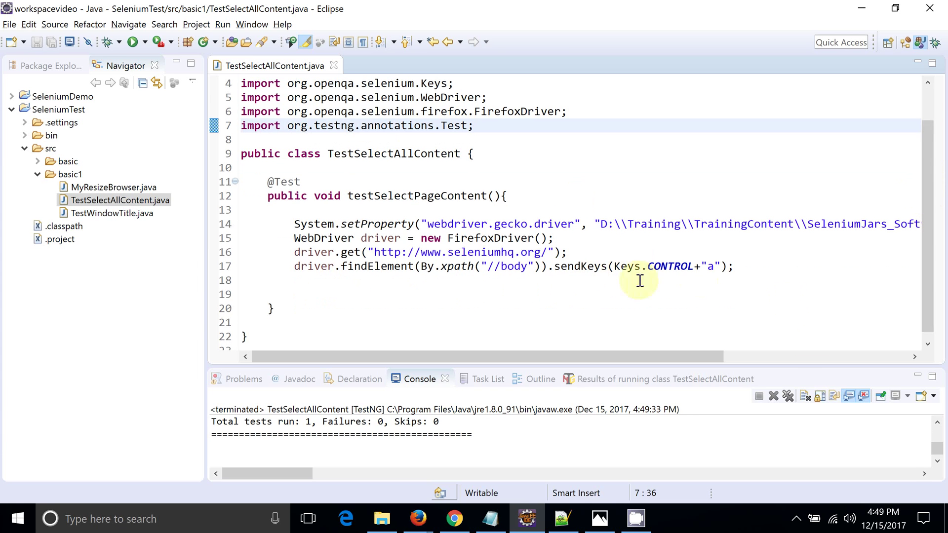